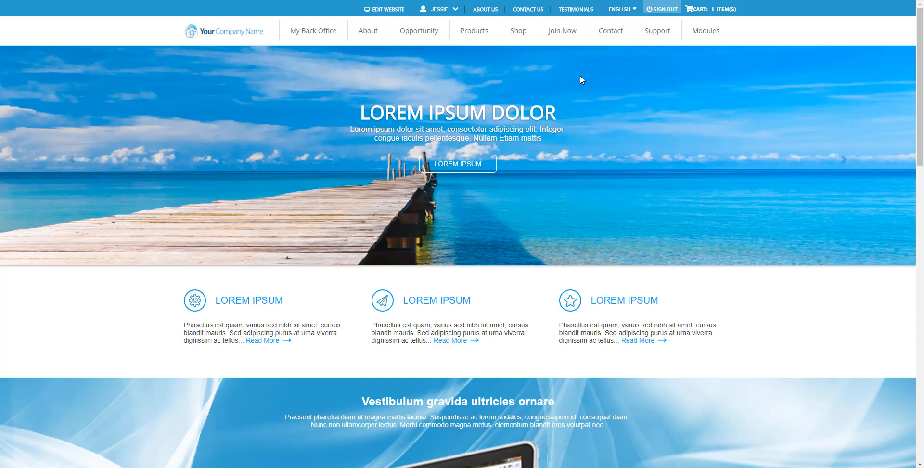
Inspect the pier slide in the homepage carousel and open its source image, shutBanner3.png, in a new tab.
right_click(604, 217)
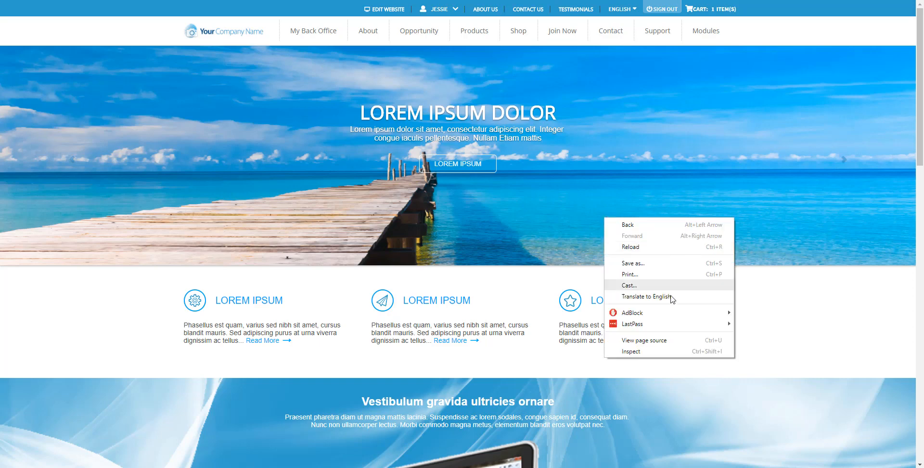
click(676, 351)
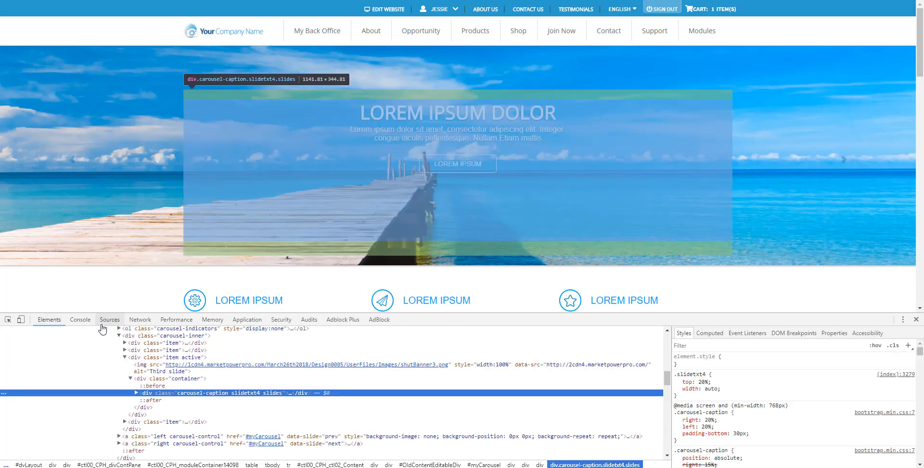
click(146, 366)
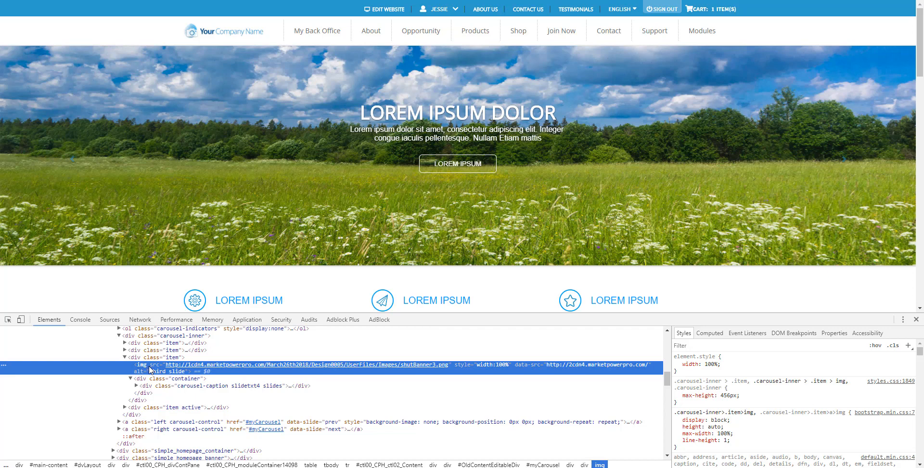
mouse_move(360, 369)
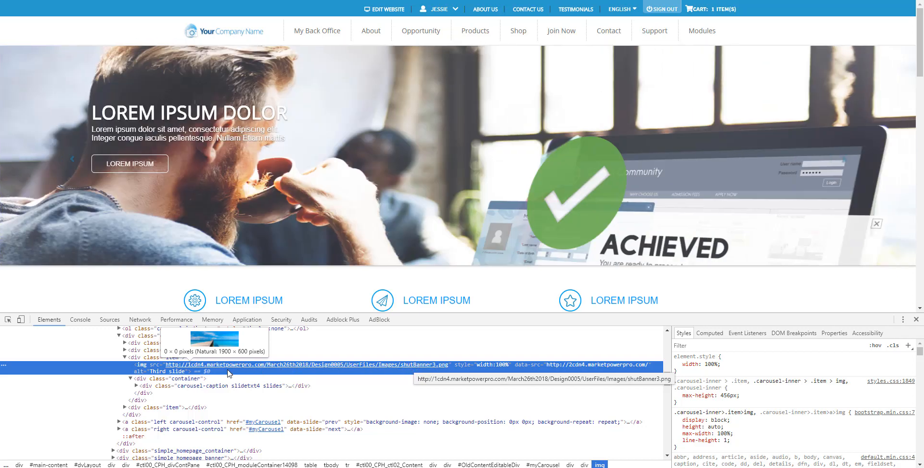
right_click(370, 366)
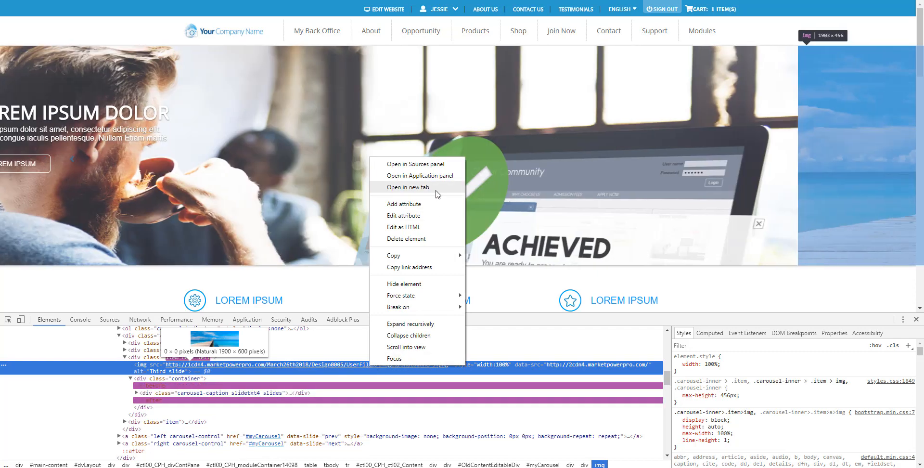
click(414, 187)
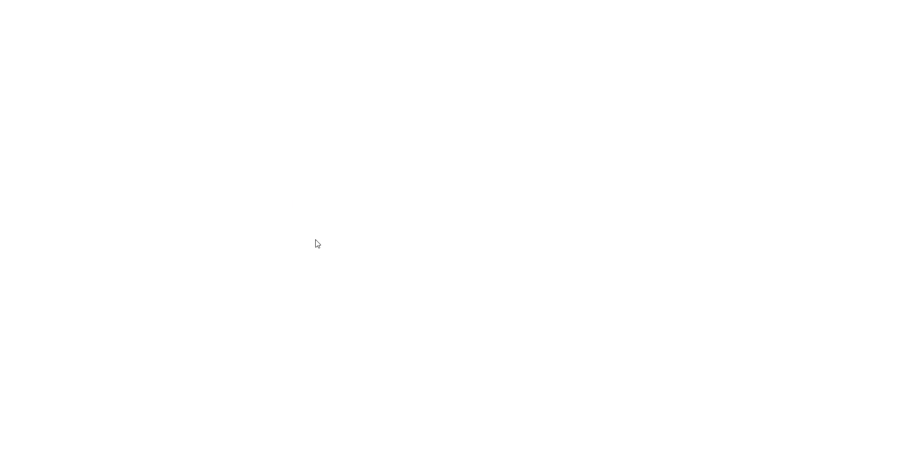
Open the homepage content block in the Edit Content editor.
scroll(110, 308, down, 20)
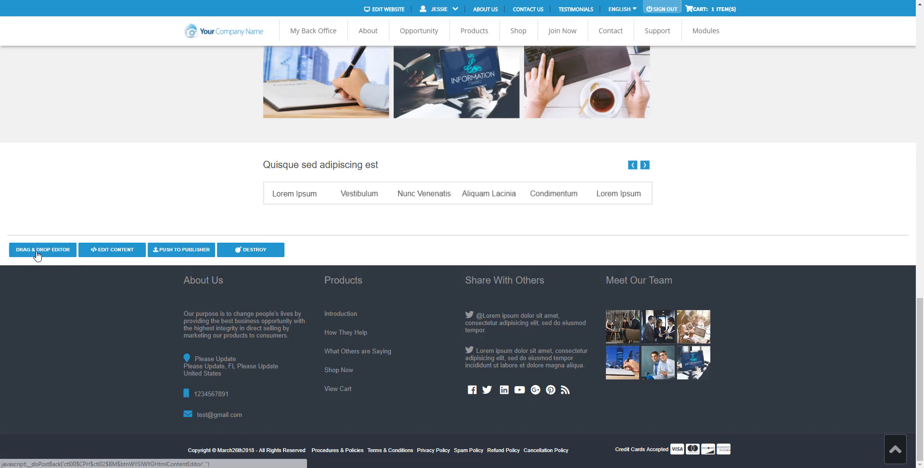
click(107, 260)
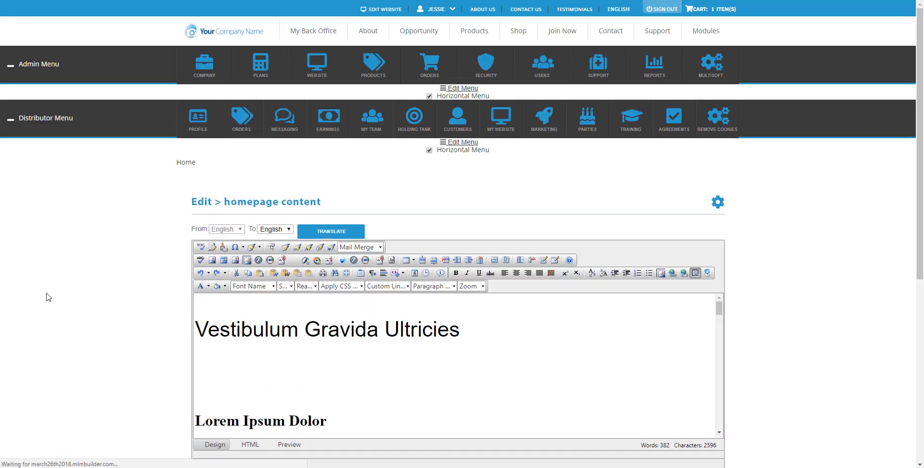
scroll(48, 296, down, 3)
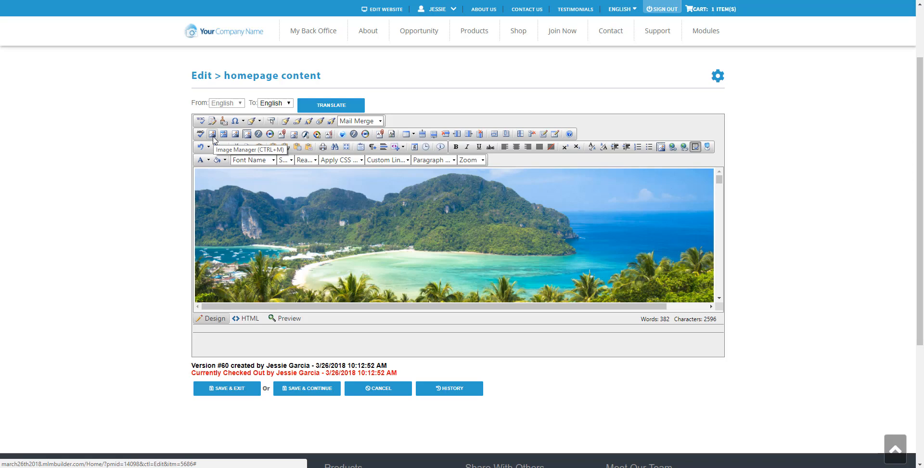
Upload landscape-panorama.jpg from the Downloads folder into the Images folder with the Image Manager.
click(213, 136)
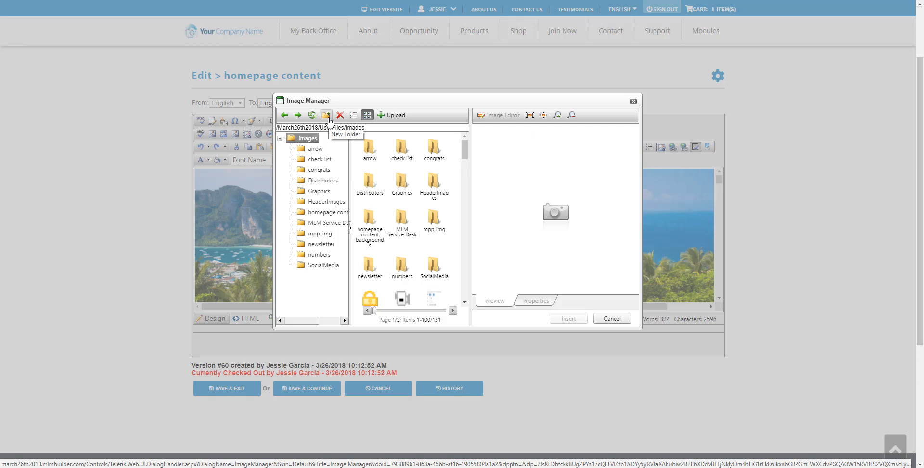
click(392, 115)
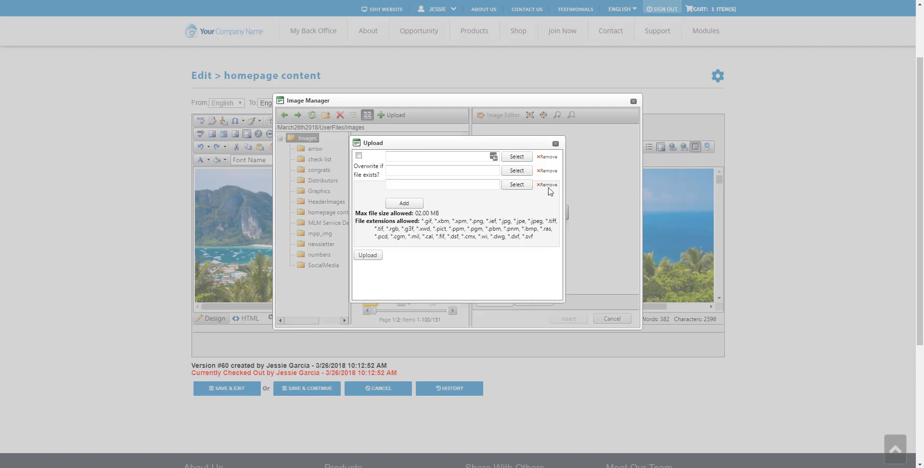
click(517, 157)
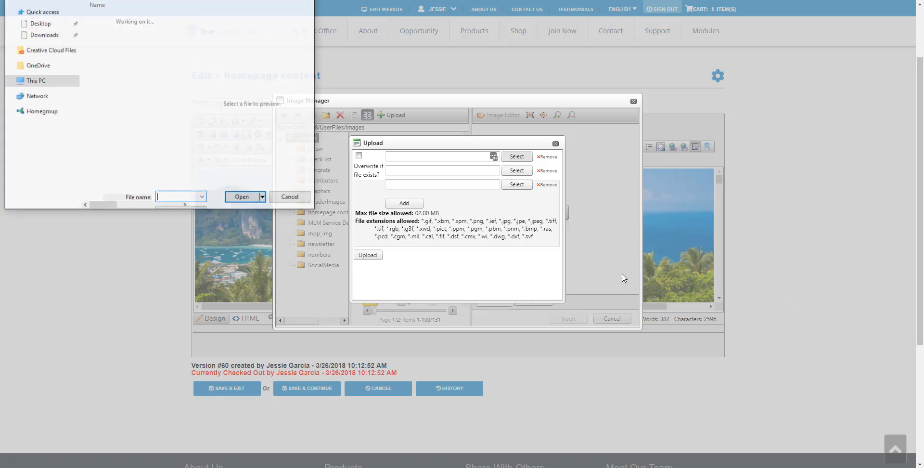
click(143, 46)
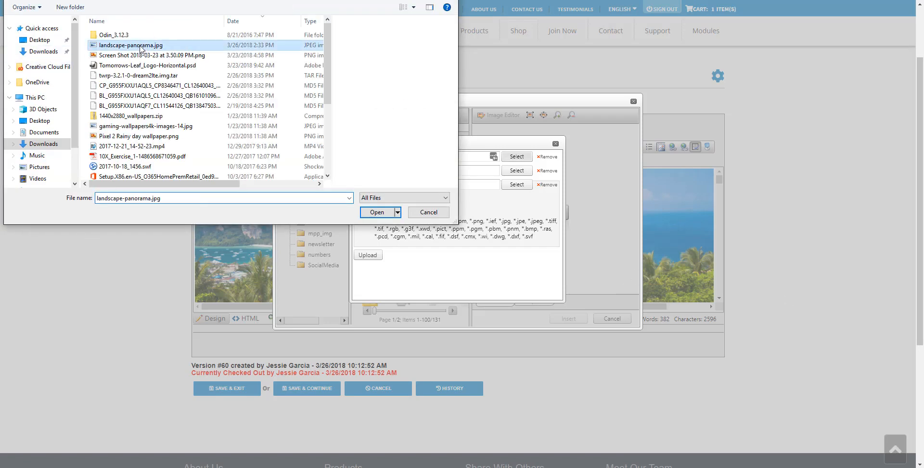
double_click(127, 49)
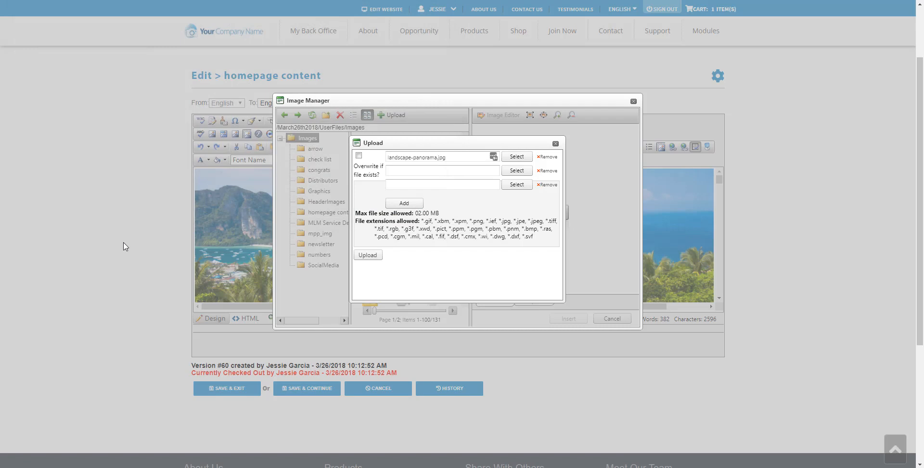
click(370, 256)
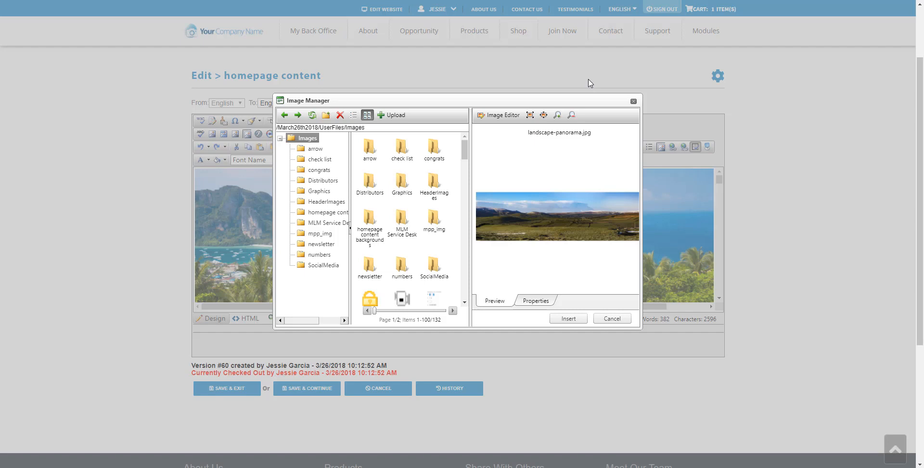
Assemble the uploaded image's path /March26th2018/UserFiles/Images/landscape-panorama.jpg in Notepad from its file name and folder, and close the Image Manager without inserting.
drag(585, 138, 528, 140)
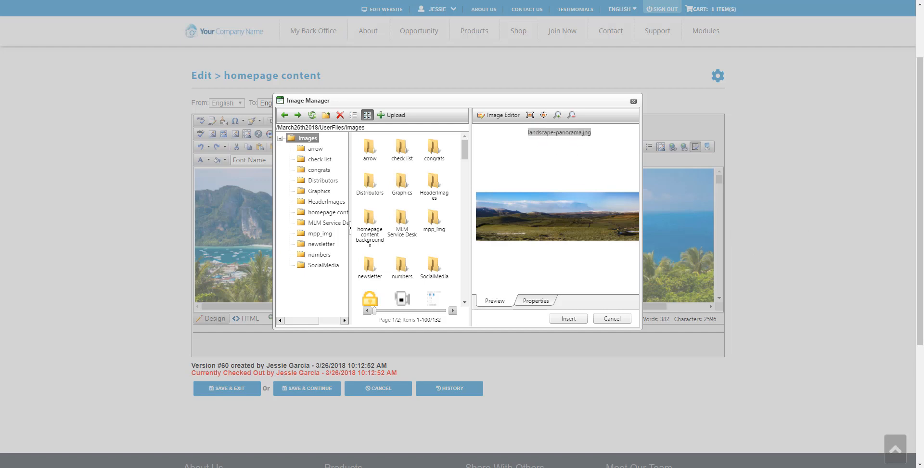
text(landscape-panorama.jpg)
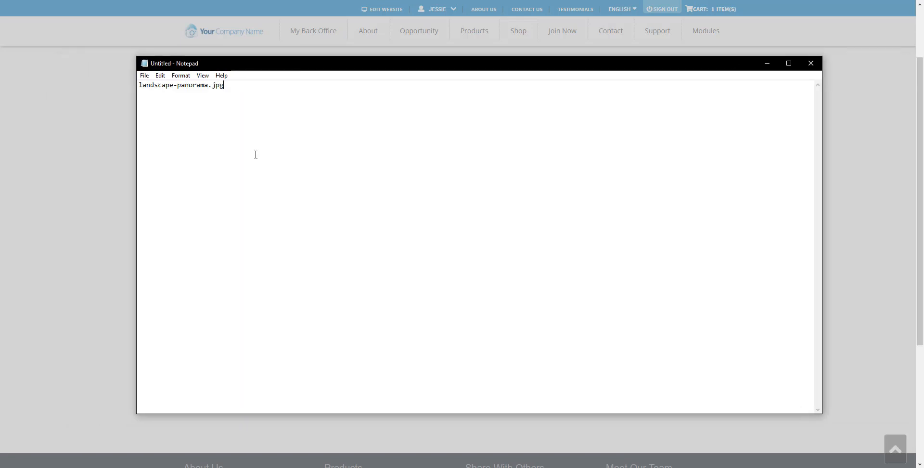
drag(270, 64, 923, 64)
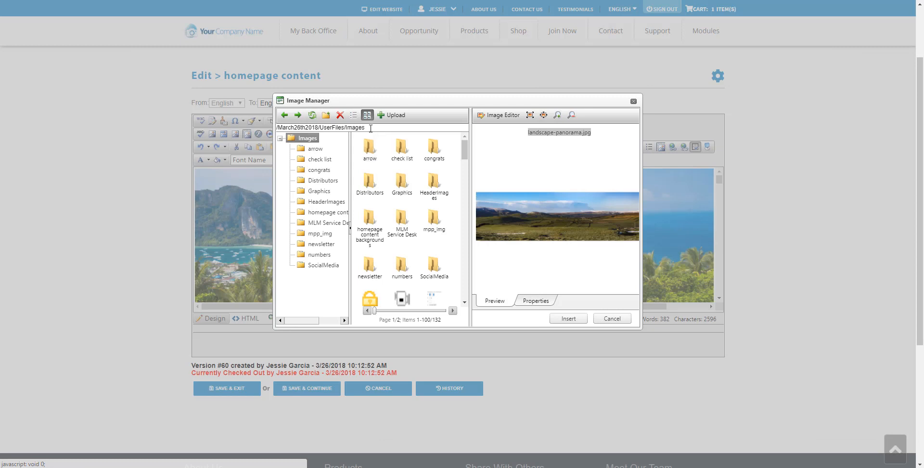
drag(370, 128, 264, 132)
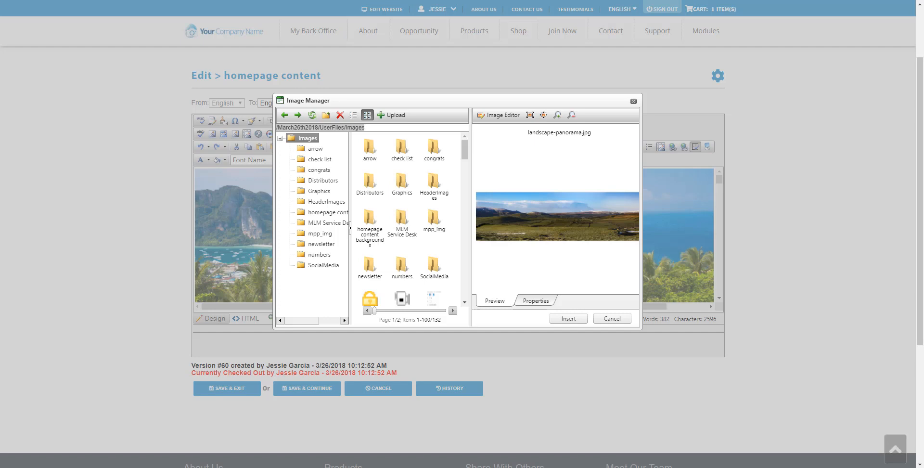
drag(922, 64, 321, 61)
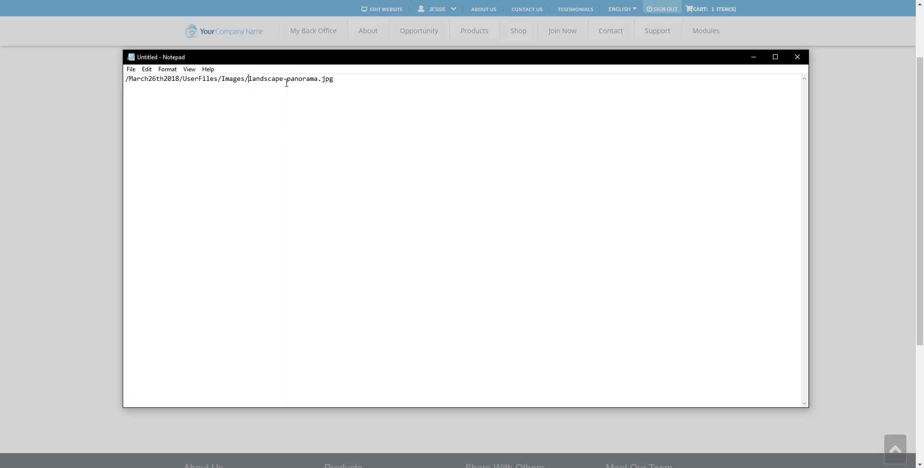
drag(339, 60, 923, 161)
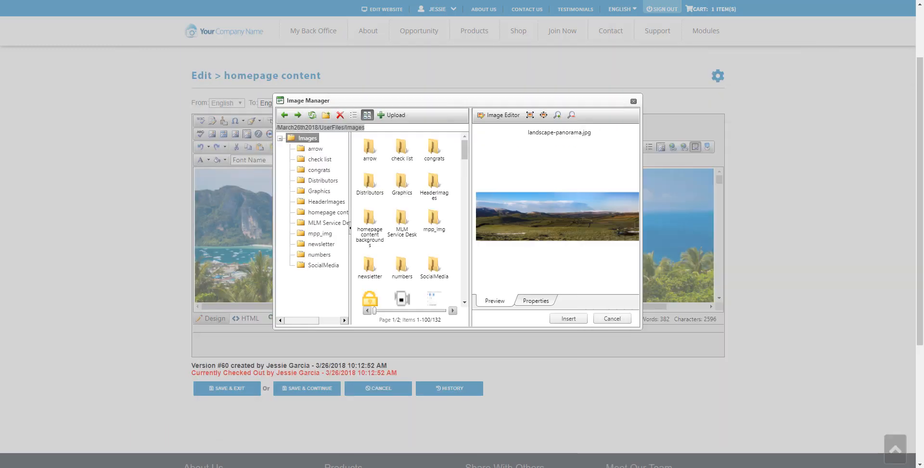
click(610, 318)
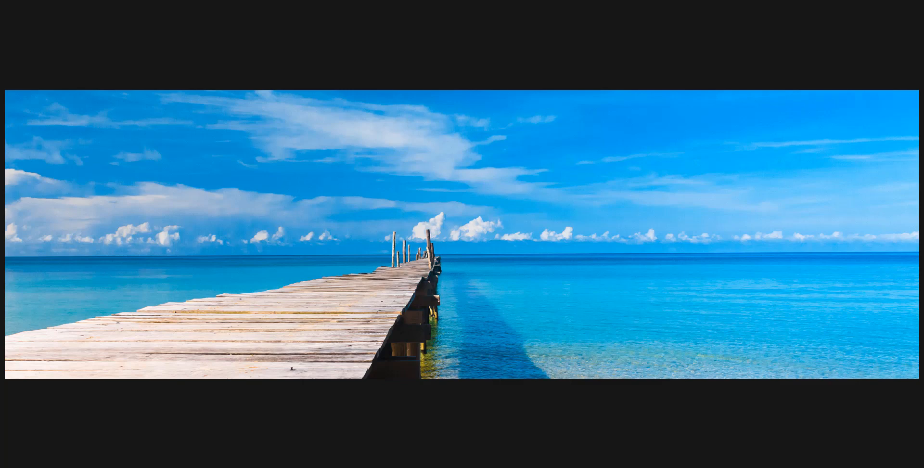
Note the pier image's file name, shutBanner3.png, below the new image path in Notepad.
drag(923, 58, 495, 41)
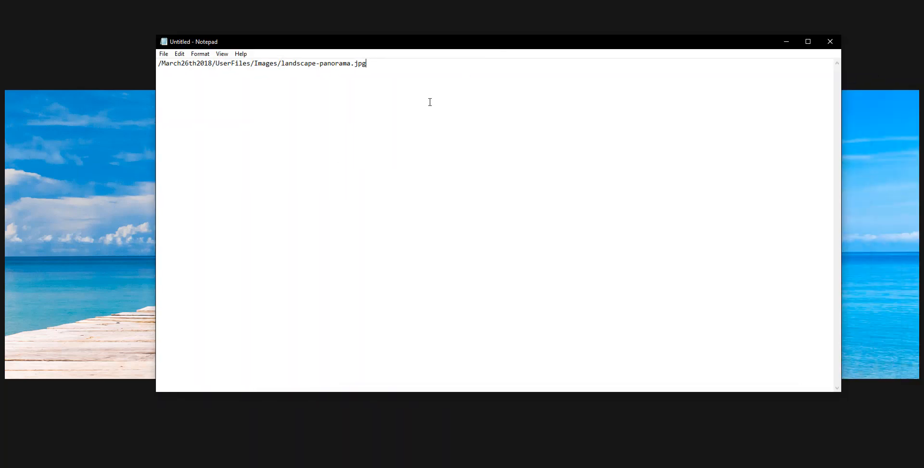
key(Return)
text(shutBanner3.png)
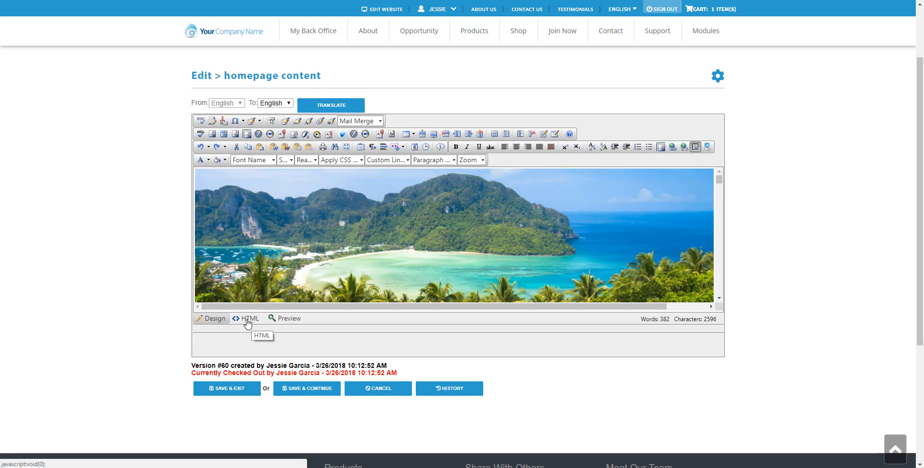
Show the homepage content's HTML source in an enlarged editing area and find shutBanner3.png in it.
click(247, 320)
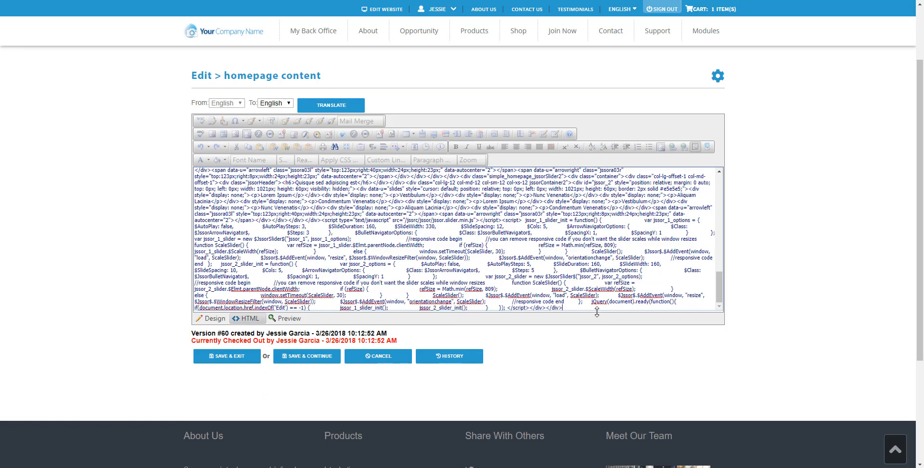
drag(596, 312, 597, 367)
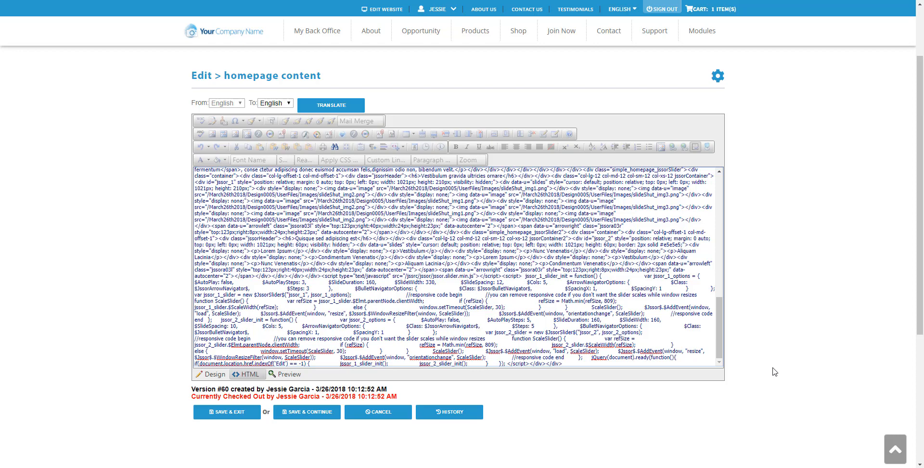
key(ctrl+f)
text(shutBanner3.png)
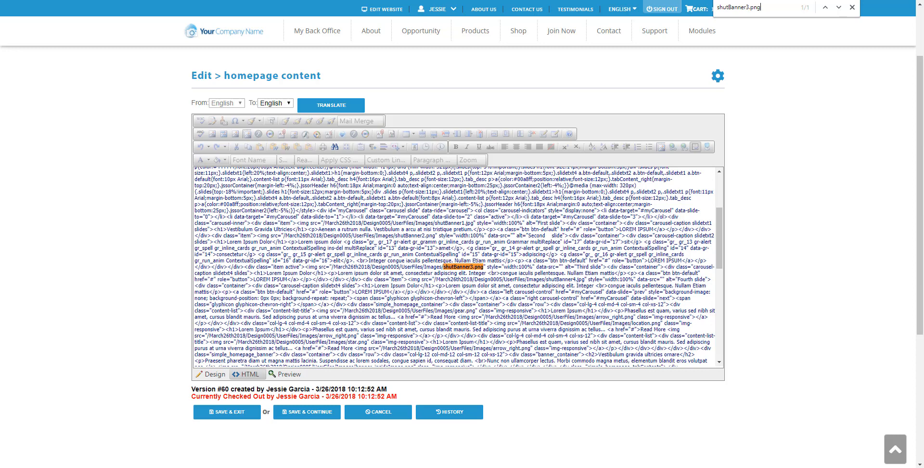
Replace the full shutBanner3.png source path with /March26th2018/UserFiles/Images/landscape-panorama.jpg copied from Notepad, and save and exit the content editor.
key(alt+Tab)
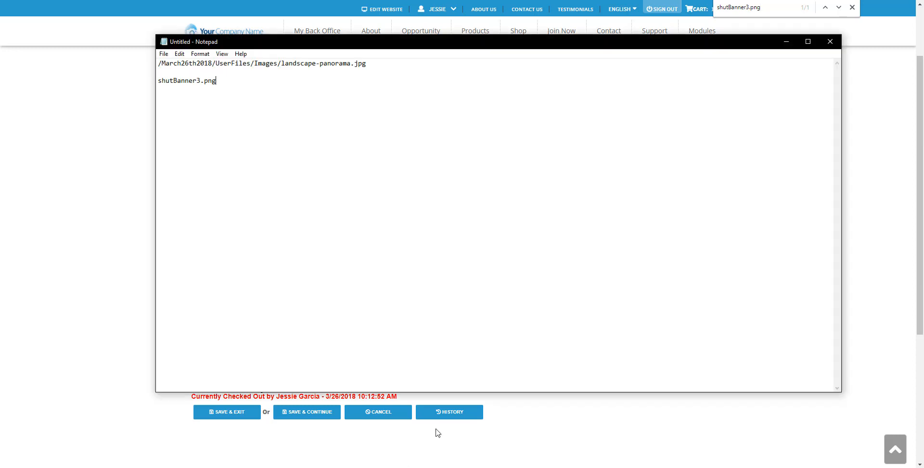
drag(377, 64, 143, 58)
key(ctrl+c)
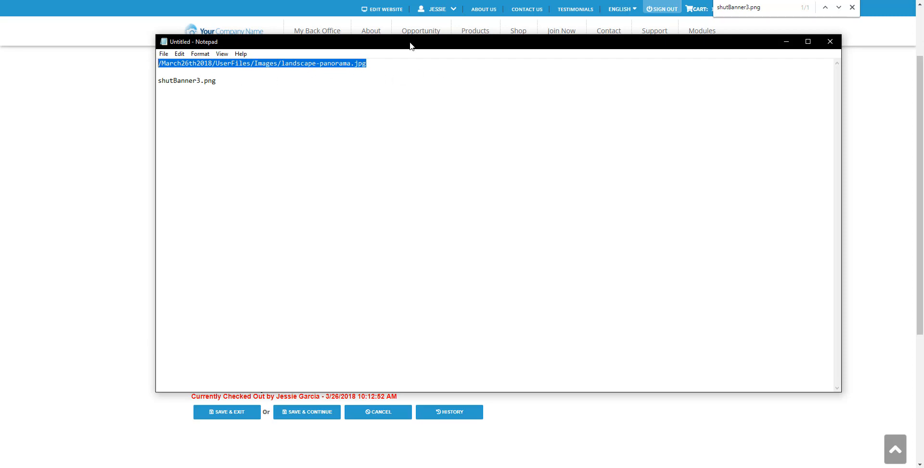
drag(410, 44, 923, 96)
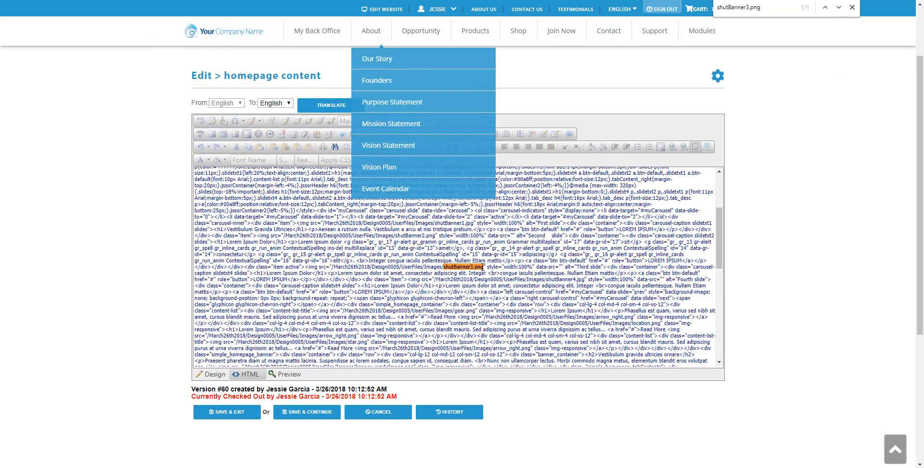
drag(483, 267, 331, 267)
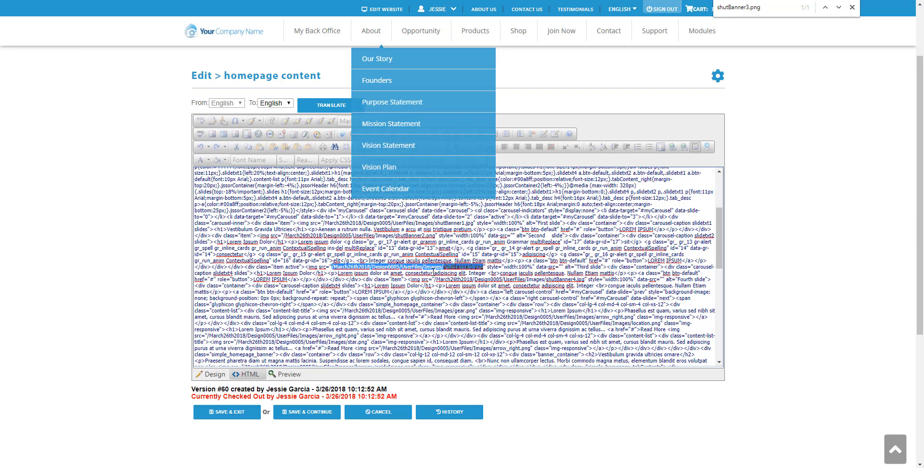
key(ctrl+v)
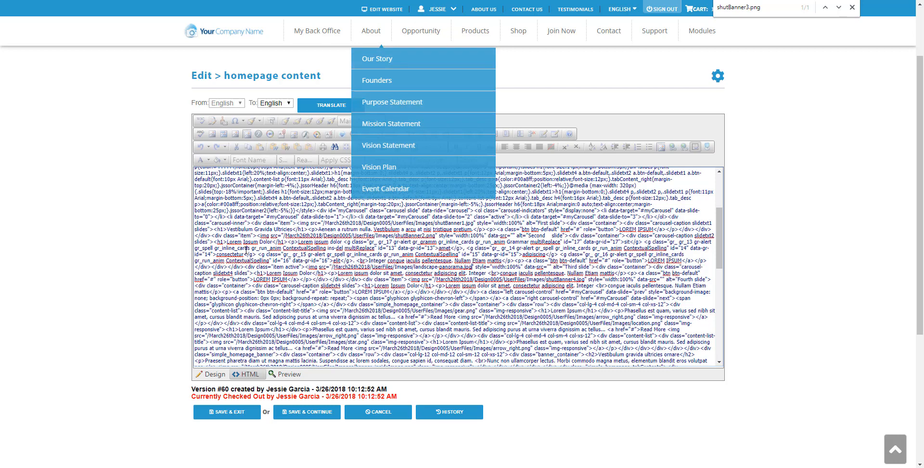
click(206, 374)
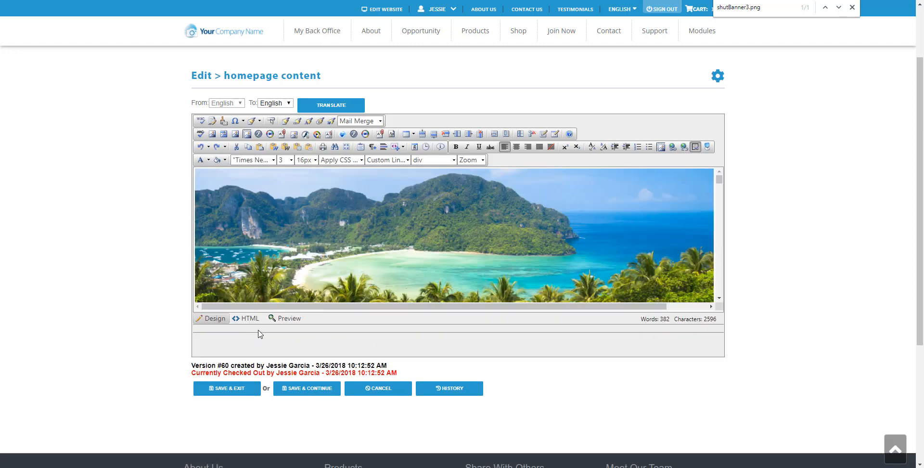
click(242, 393)
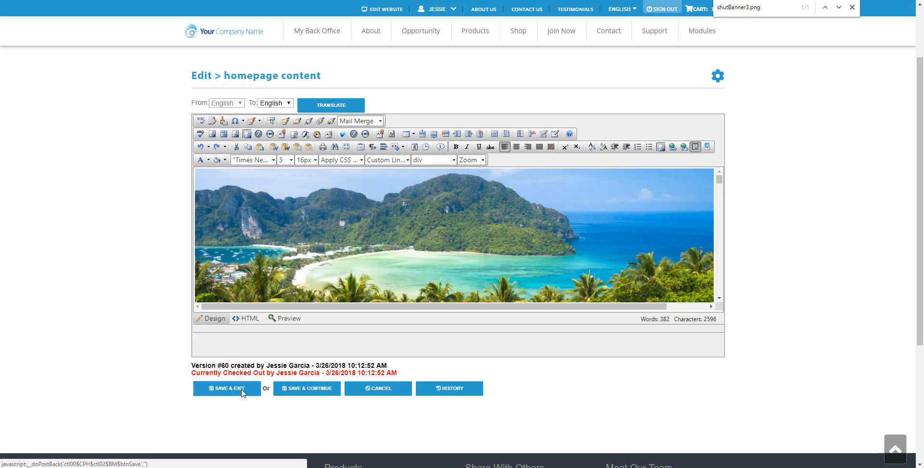